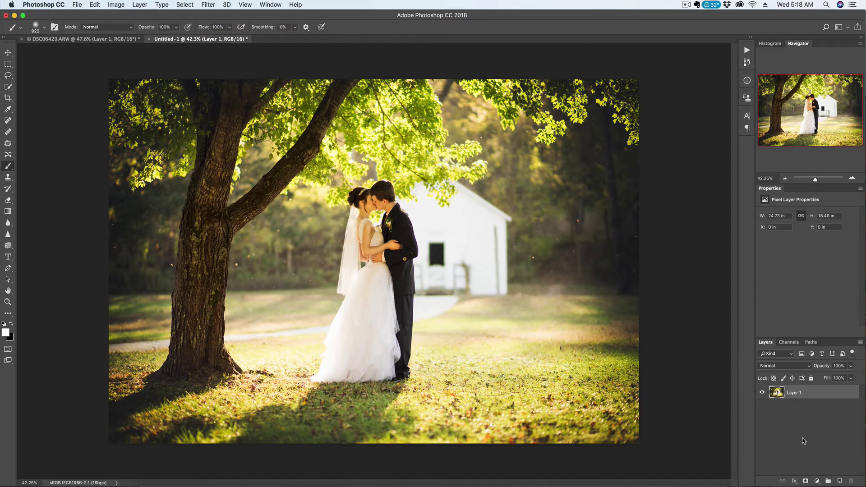
Add a Selective Color adjustment layer and lower Cyan to its minimum for the Reds
{"action": "left_click", "coordinate": [818, 481]}
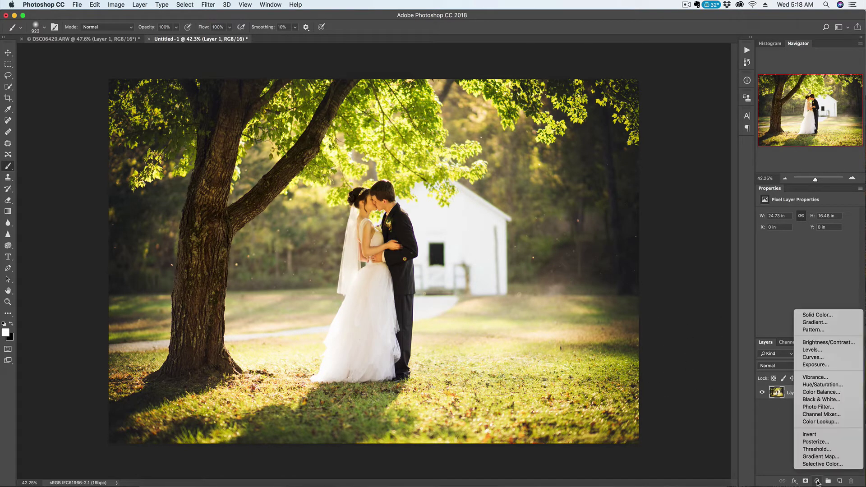
{"action": "left_click", "coordinate": [812, 466]}
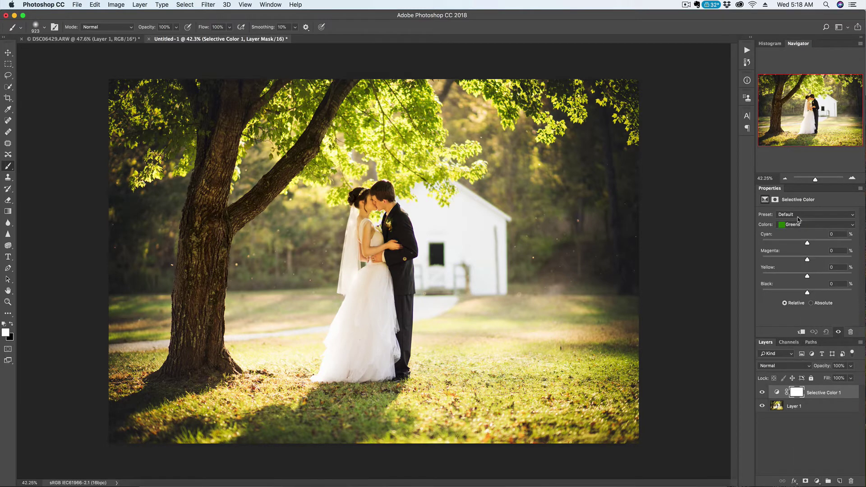
{"action": "left_click", "coordinate": [798, 223]}
{"action": "left_click", "coordinate": [799, 212]}
{"action": "left_click_drag", "start_coordinate": [809, 245], "coordinate": [752, 247]}
Set Cyan to -100% for the Yellows and lower it to about its minimum for the Greens
{"action": "left_click", "coordinate": [806, 224]}
{"action": "left_click", "coordinate": [802, 231]}
{"action": "left_click_drag", "start_coordinate": [804, 243], "coordinate": [760, 242]}
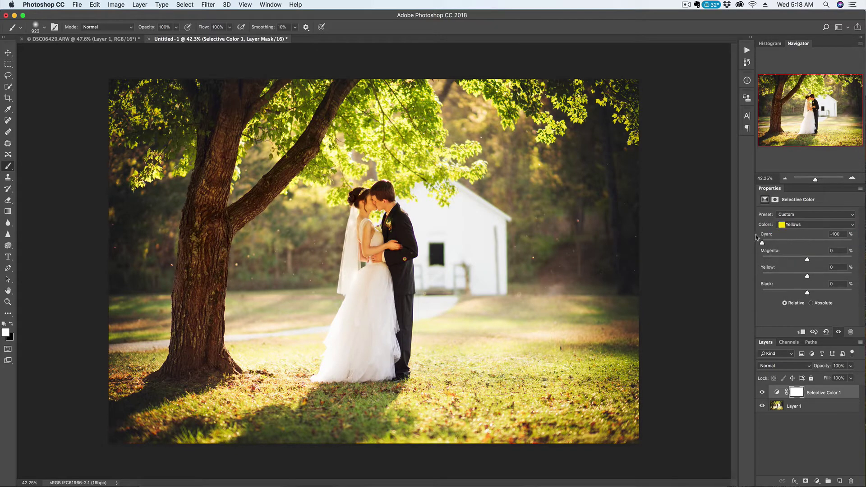
{"action": "left_click", "coordinate": [793, 226]}
{"action": "left_click", "coordinate": [796, 231]}
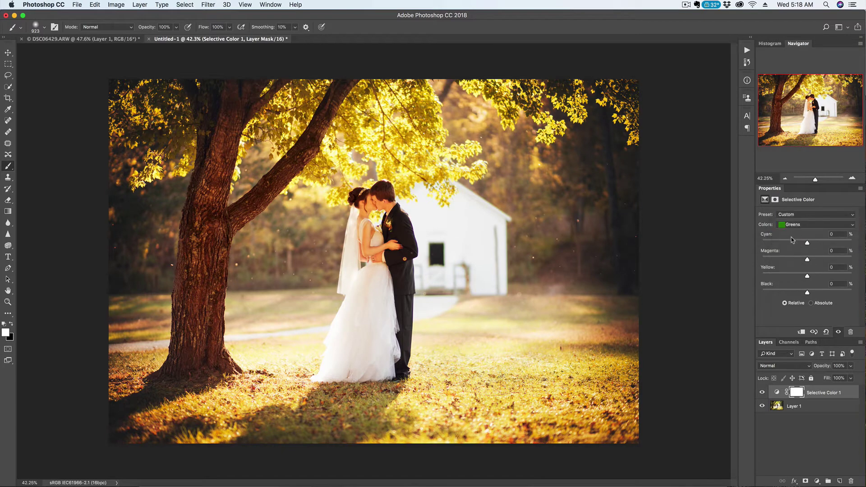
{"action": "left_click_drag", "start_coordinate": [808, 244], "coordinate": [764, 244]}
{"action": "left_click", "coordinate": [782, 445]}
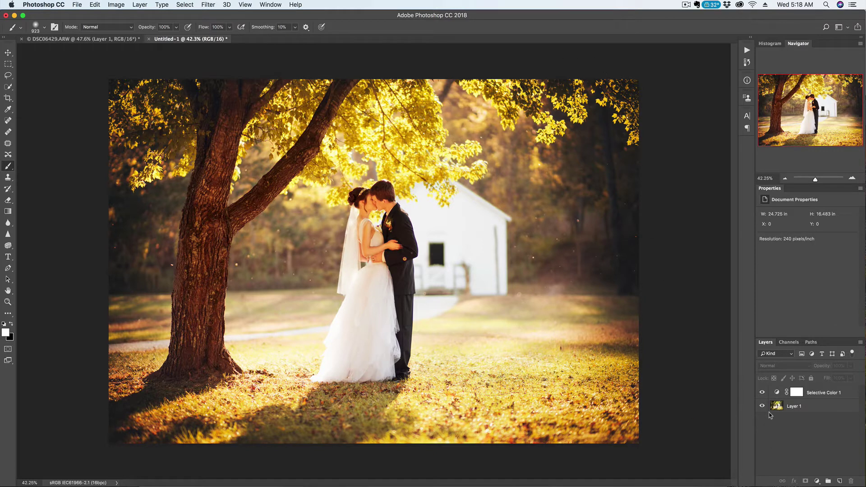
Invert the Selective Color layer's mask to black and activate the Brush tool with white as foreground
{"action": "left_click", "coordinate": [790, 392]}
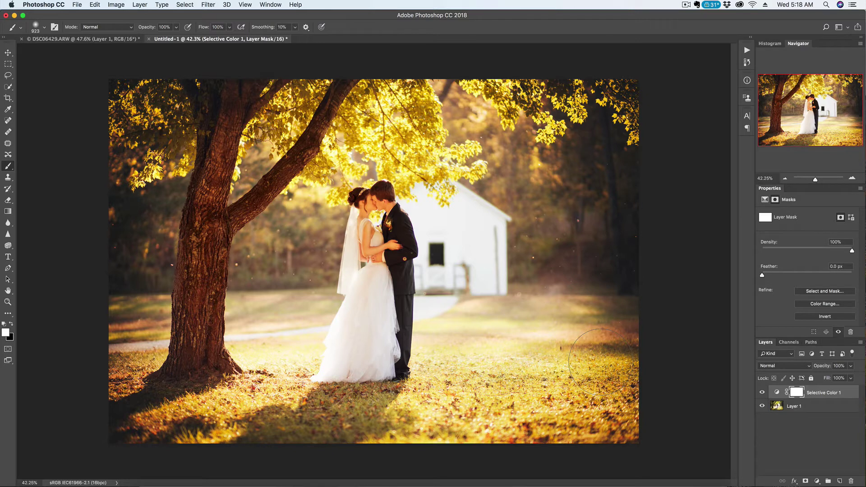
{"action": "key", "text": "super+i"}
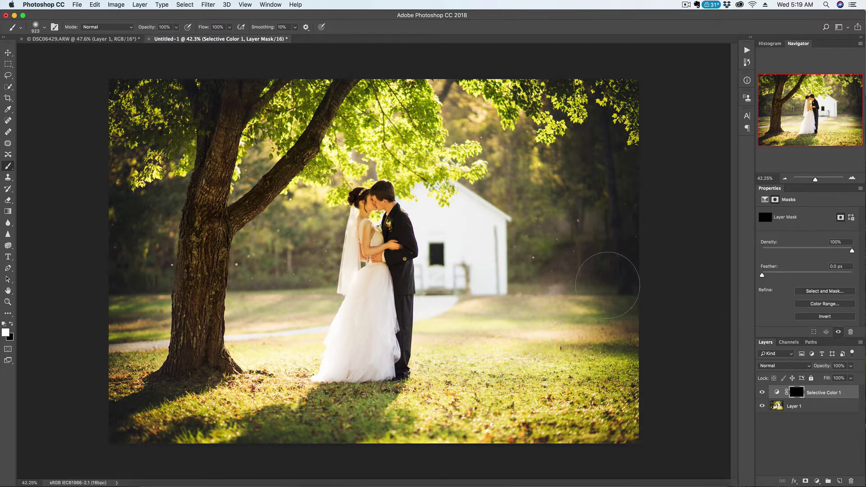
{"action": "key", "text": "b"}
{"action": "left_click", "coordinate": [396, 248]}
{"action": "key", "text": "super+z"}
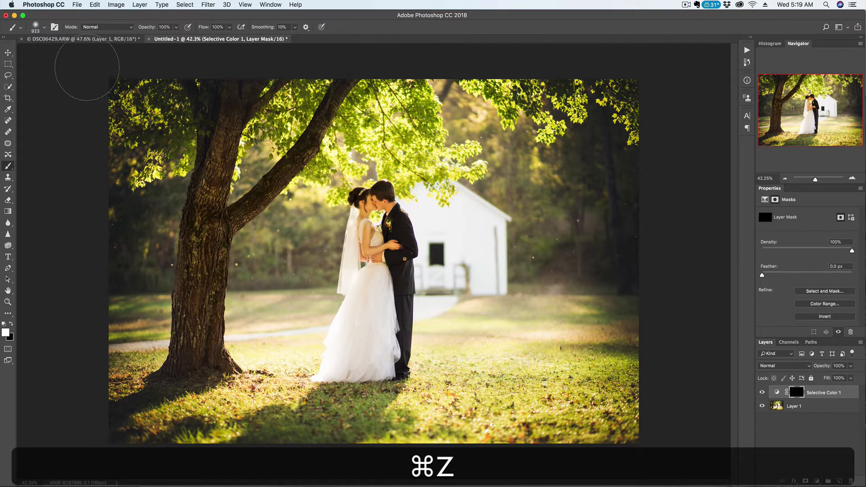
Paint white on the mask over the leaves beside the tree trunk and between its two main branches
{"action": "mouse_move", "coordinate": [157, 114]}
{"action": "left_mouse_down"}
{"action": "mouse_move", "coordinate": [123, 123]}
{"action": "mouse_move", "coordinate": [145, 119]}
{"action": "left_mouse_up"}
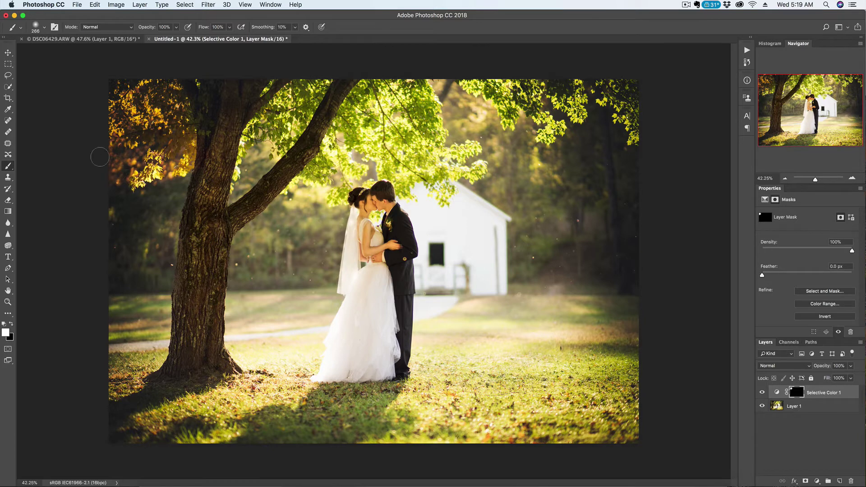
{"action": "mouse_move", "coordinate": [133, 162]}
{"action": "left_mouse_down"}
{"action": "mouse_move", "coordinate": [160, 181]}
{"action": "mouse_move", "coordinate": [160, 198]}
{"action": "mouse_move", "coordinate": [145, 208]}
{"action": "mouse_move", "coordinate": [155, 208]}
{"action": "mouse_move", "coordinate": [159, 190]}
{"action": "mouse_move", "coordinate": [133, 207]}
{"action": "mouse_move", "coordinate": [152, 227]}
{"action": "mouse_move", "coordinate": [128, 250]}
{"action": "mouse_move", "coordinate": [158, 272]}
{"action": "mouse_move", "coordinate": [128, 285]}
{"action": "mouse_move", "coordinate": [134, 289]}
{"action": "mouse_move", "coordinate": [132, 132]}
{"action": "mouse_move", "coordinate": [189, 75]}
{"action": "mouse_move", "coordinate": [200, 92]}
{"action": "mouse_move", "coordinate": [210, 85]}
{"action": "mouse_move", "coordinate": [195, 116]}
{"action": "mouse_move", "coordinate": [209, 178]}
{"action": "mouse_move", "coordinate": [194, 185]}
{"action": "mouse_move", "coordinate": [211, 199]}
{"action": "mouse_move", "coordinate": [188, 214]}
{"action": "mouse_move", "coordinate": [184, 249]}
{"action": "mouse_move", "coordinate": [196, 294]}
{"action": "mouse_move", "coordinate": [212, 266]}
{"action": "mouse_move", "coordinate": [227, 140]}
{"action": "mouse_move", "coordinate": [216, 181]}
{"action": "mouse_move", "coordinate": [173, 180]}
{"action": "mouse_move", "coordinate": [214, 106]}
{"action": "left_mouse_up"}
{"action": "mouse_move", "coordinate": [206, 140]}
{"action": "left_mouse_down"}
{"action": "mouse_move", "coordinate": [187, 150]}
{"action": "mouse_move", "coordinate": [189, 95]}
{"action": "mouse_move", "coordinate": [192, 103]}
{"action": "mouse_move", "coordinate": [206, 77]}
{"action": "mouse_move", "coordinate": [197, 95]}
{"action": "mouse_move", "coordinate": [206, 96]}
{"action": "mouse_move", "coordinate": [206, 79]}
{"action": "mouse_move", "coordinate": [204, 136]}
{"action": "mouse_move", "coordinate": [189, 112]}
{"action": "mouse_move", "coordinate": [195, 83]}
{"action": "mouse_move", "coordinate": [195, 101]}
{"action": "mouse_move", "coordinate": [184, 105]}
{"action": "mouse_move", "coordinate": [184, 113]}
{"action": "mouse_move", "coordinate": [210, 83]}
{"action": "mouse_move", "coordinate": [183, 83]}
{"action": "left_mouse_up"}
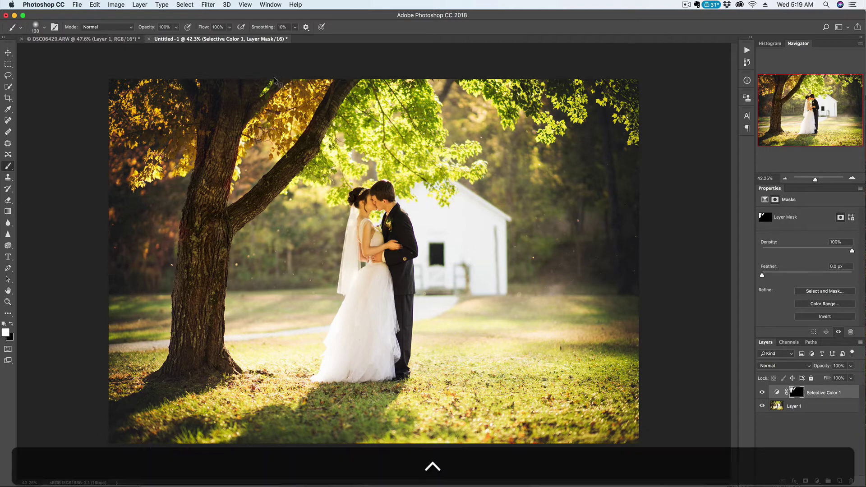
{"action": "left_click_drag", "start_coordinate": [276, 70], "coordinate": [273, 81]}
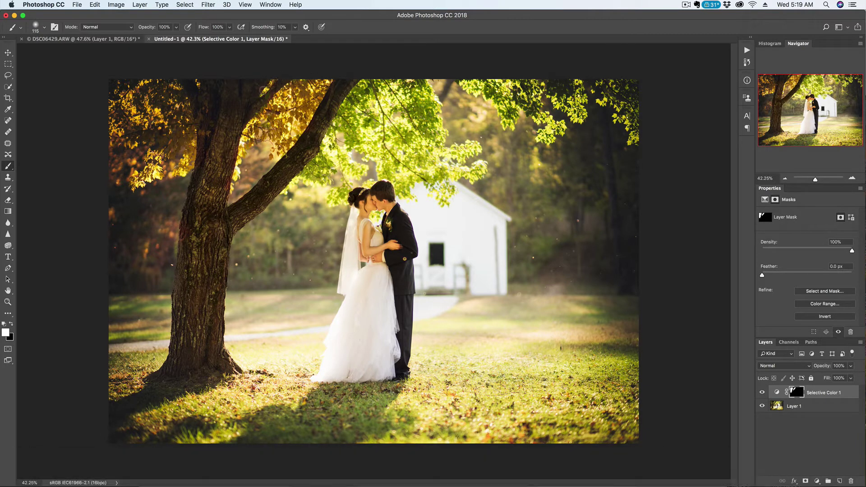
Paint white on the mask along the foliage beyond the large branch and over the background between trunk and bride
{"action": "mouse_move", "coordinate": [379, 87]}
{"action": "left_mouse_down"}
{"action": "mouse_move", "coordinate": [394, 87]}
{"action": "mouse_move", "coordinate": [343, 121]}
{"action": "left_mouse_up"}
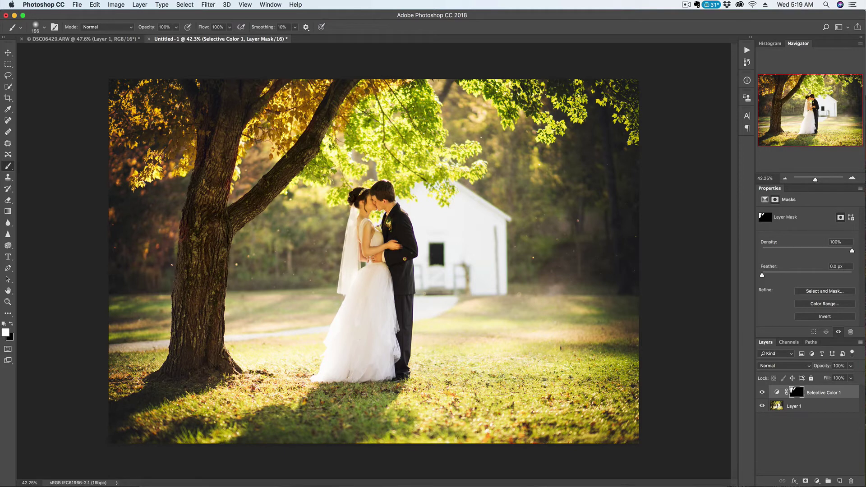
{"action": "left_click_drag", "start_coordinate": [321, 155], "coordinate": [311, 171]}
{"action": "left_click_drag", "start_coordinate": [293, 272], "coordinate": [266, 266]}
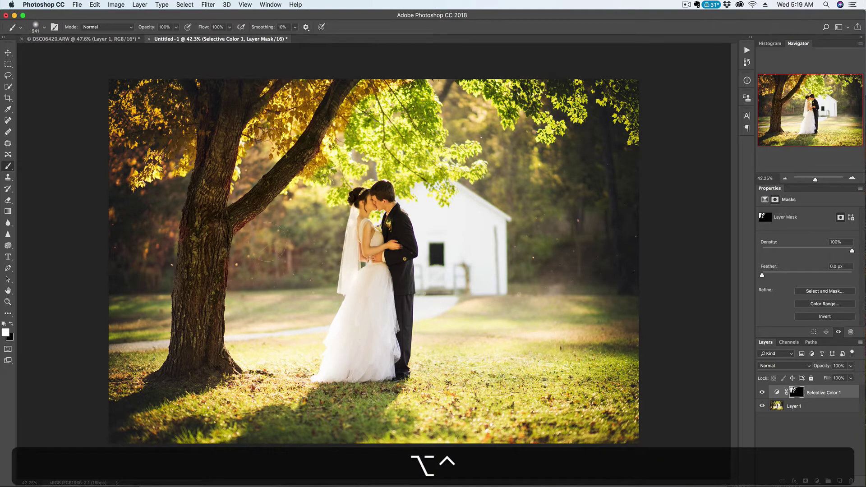
{"action": "left_click_drag", "start_coordinate": [356, 197], "coordinate": [316, 197]}
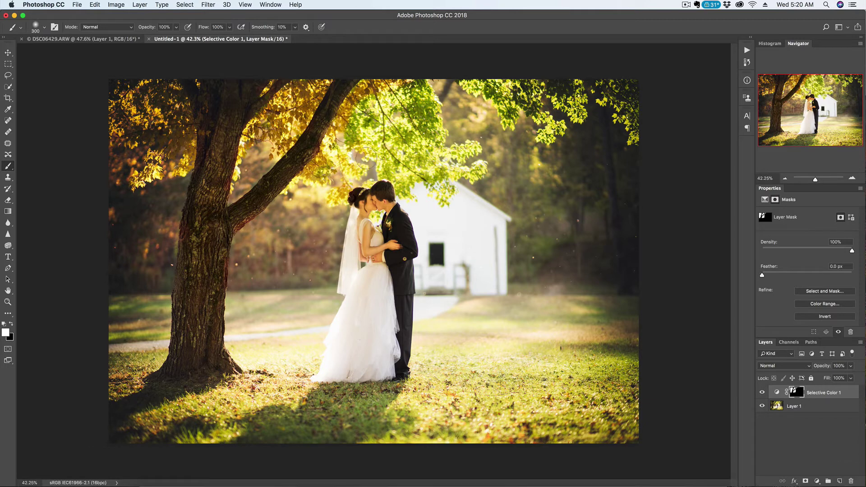
Paint white on the mask over the leaves above the couple, the trees beyond the white building and the grass
{"action": "mouse_move", "coordinate": [389, 152]}
{"action": "left_mouse_down"}
{"action": "mouse_move", "coordinate": [367, 149]}
{"action": "mouse_move", "coordinate": [358, 139]}
{"action": "mouse_move", "coordinate": [405, 76]}
{"action": "mouse_move", "coordinate": [392, 72]}
{"action": "mouse_move", "coordinate": [404, 150]}
{"action": "mouse_move", "coordinate": [385, 155]}
{"action": "mouse_move", "coordinate": [387, 130]}
{"action": "mouse_move", "coordinate": [402, 152]}
{"action": "mouse_move", "coordinate": [376, 167]}
{"action": "mouse_move", "coordinate": [406, 171]}
{"action": "mouse_move", "coordinate": [386, 178]}
{"action": "left_mouse_up"}
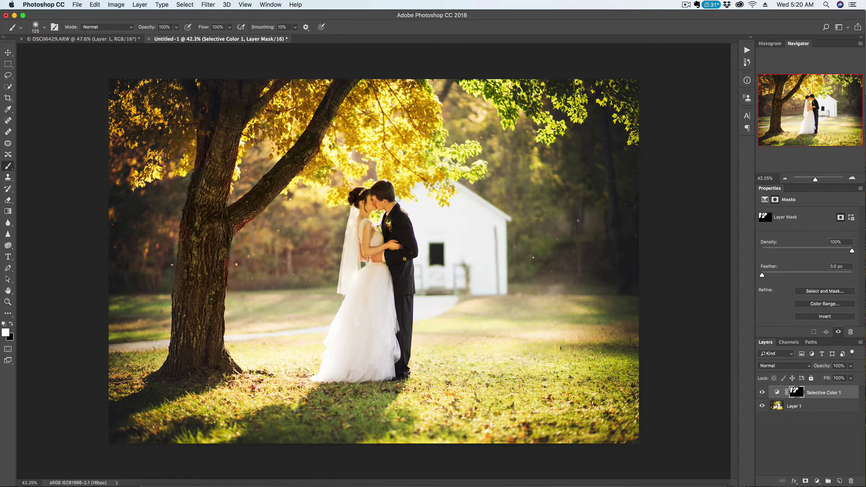
{"action": "left_click_drag", "start_coordinate": [379, 215], "coordinate": [378, 216]}
{"action": "mouse_move", "coordinate": [379, 216]}
{"action": "left_mouse_down"}
{"action": "mouse_move", "coordinate": [442, 187]}
{"action": "mouse_move", "coordinate": [445, 151]}
{"action": "left_mouse_up"}
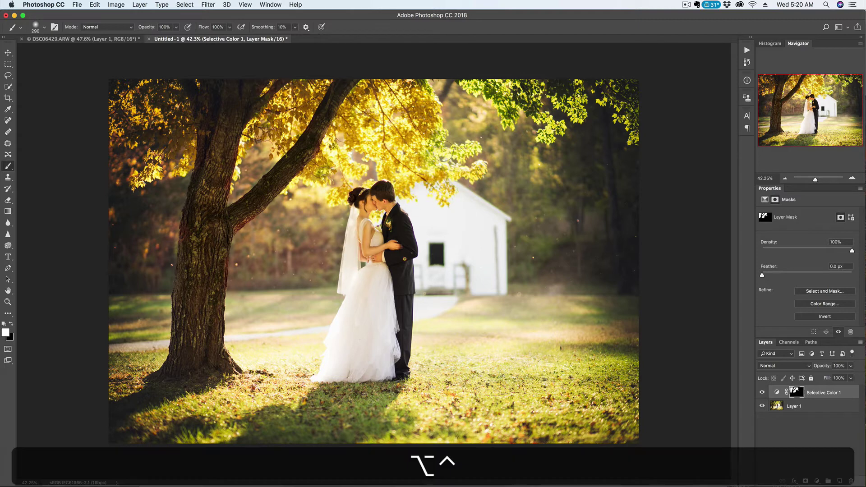
{"action": "left_click_drag", "start_coordinate": [429, 93], "coordinate": [519, 144], "text": "ctrl+alt"}
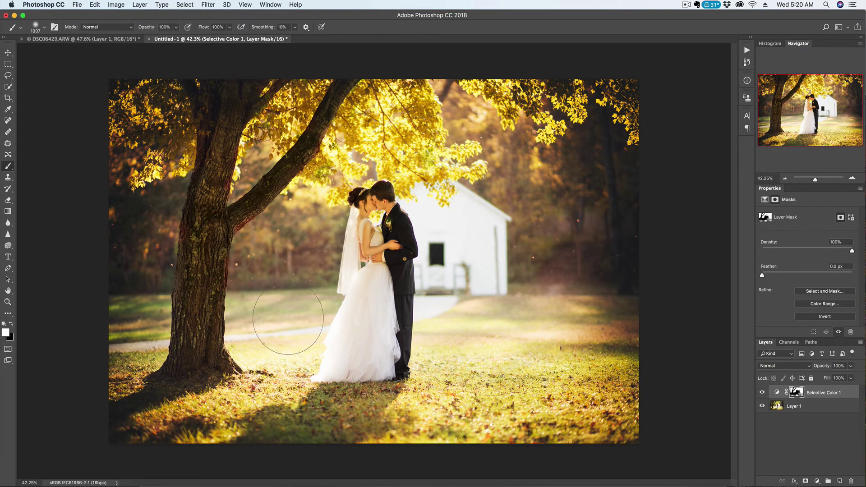
Switch the mask brush to black and reduce its size to 241 px
{"action": "key", "text": "x"}
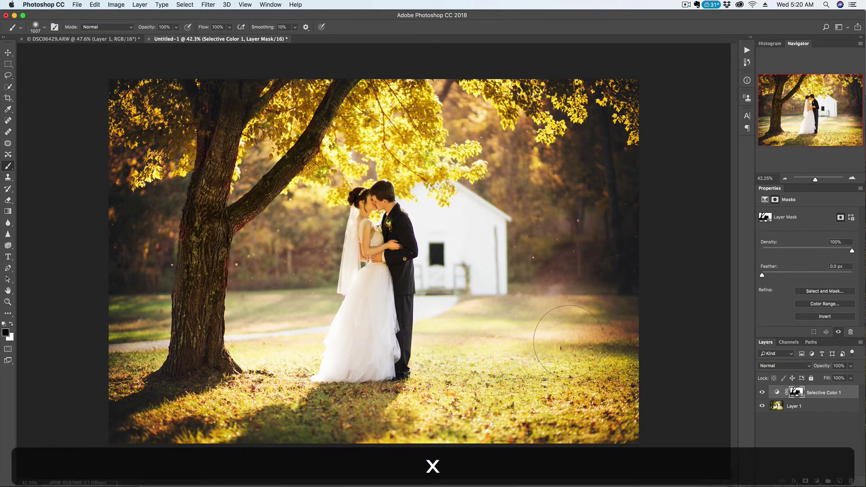
{"action": "key", "text": "x"}
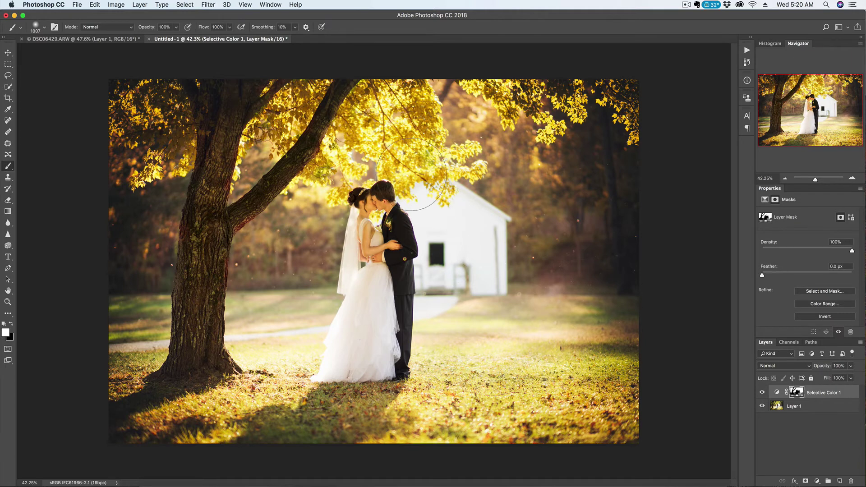
{"action": "mouse_move", "coordinate": [323, 170]}
{"action": "left_mouse_down"}
{"action": "mouse_move", "coordinate": [336, 157]}
{"action": "mouse_move", "coordinate": [329, 160]}
{"action": "left_mouse_up"}
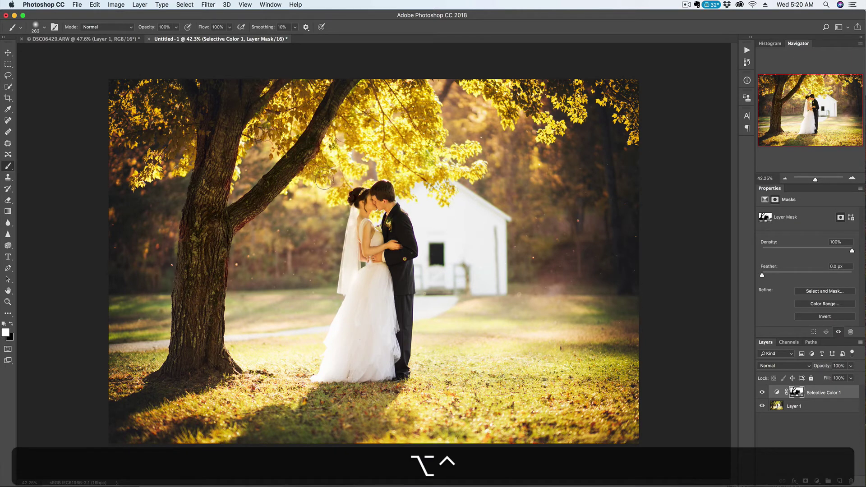
{"action": "key", "text": "x"}
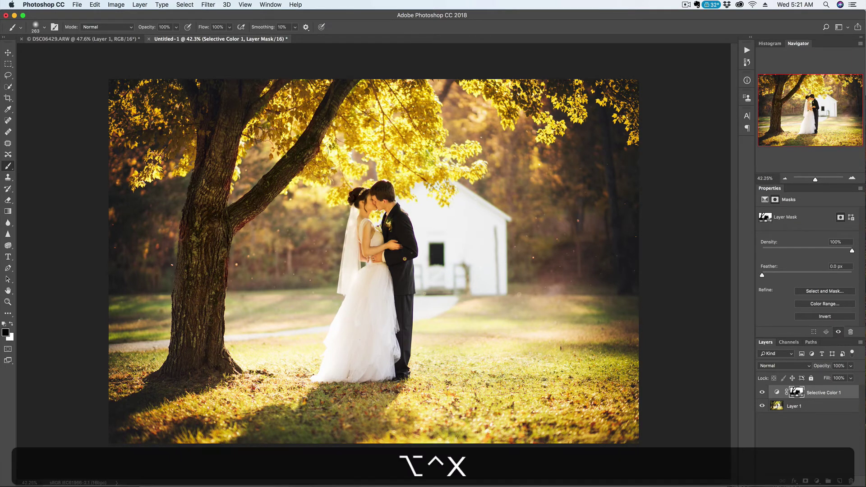
{"action": "left_click_drag", "start_coordinate": [312, 140], "coordinate": [308, 140]}
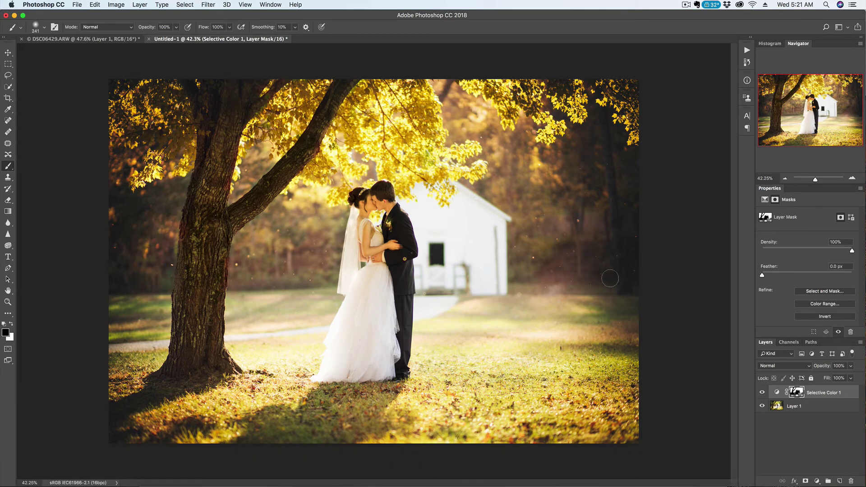
Display the Selective Color mask on its own to check the painted areas, and return to the image with no layer selected
{"action": "key", "text": "alt"}
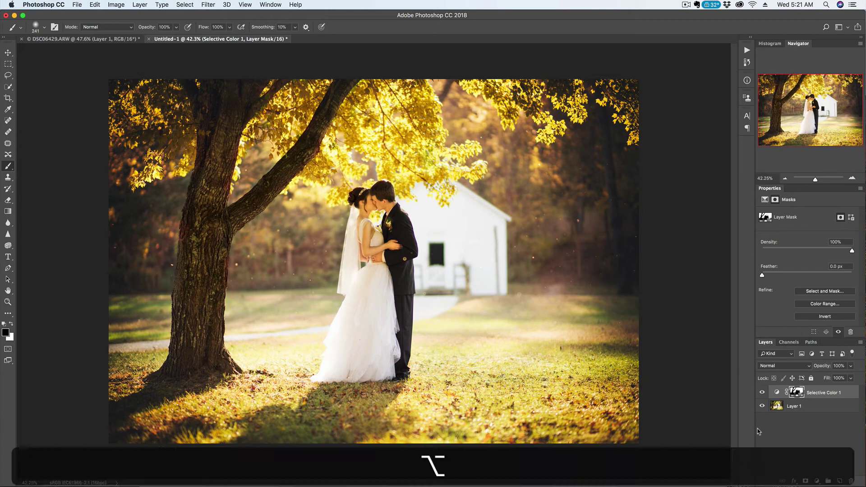
{"action": "left_click", "coordinate": [793, 396], "text": "alt"}
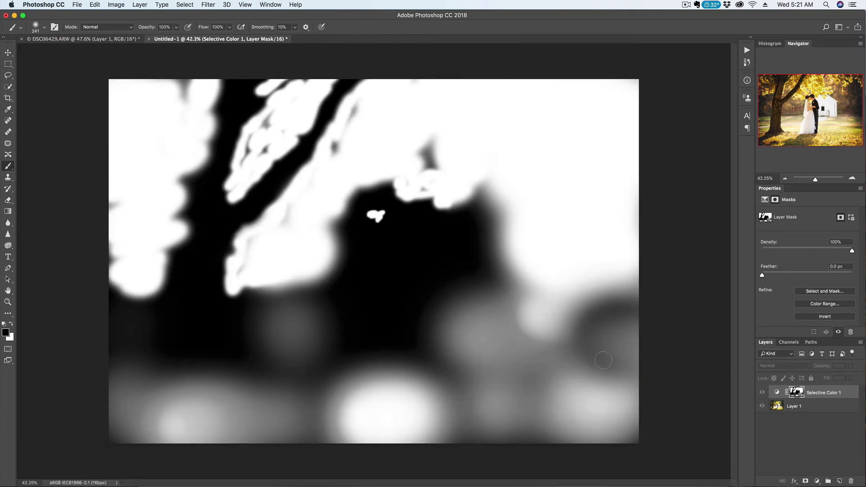
{"action": "left_click", "coordinate": [842, 446]}
{"action": "scroll", "coordinate": [433, 280], "scroll_direction": "down", "scroll_amount": 2}
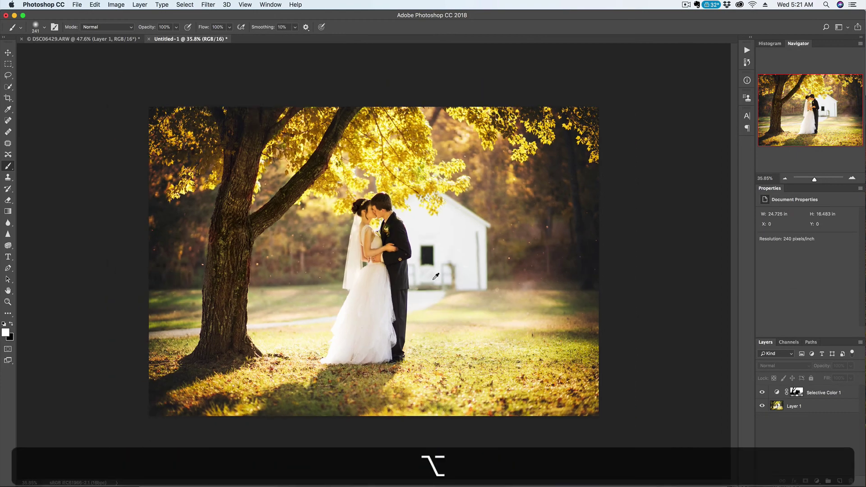
{"action": "scroll", "coordinate": [434, 279], "scroll_direction": "up", "scroll_amount": 3}
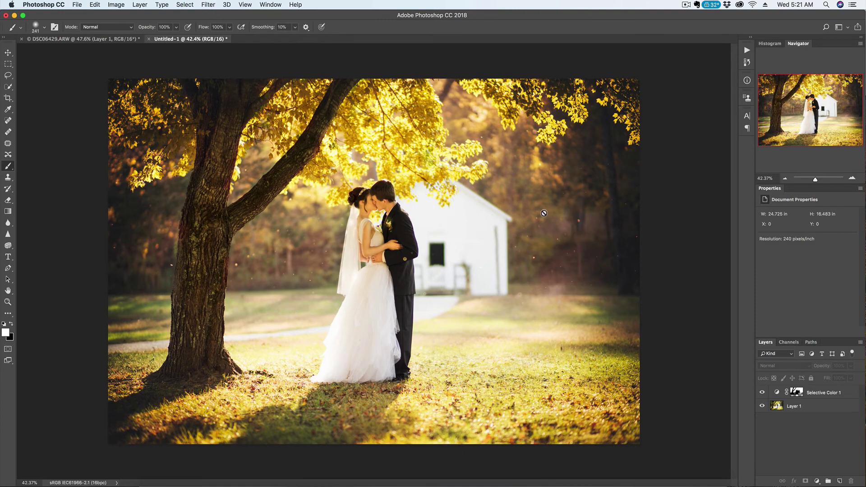
{"action": "scroll", "coordinate": [544, 207], "scroll_direction": "down", "scroll_amount": 1}
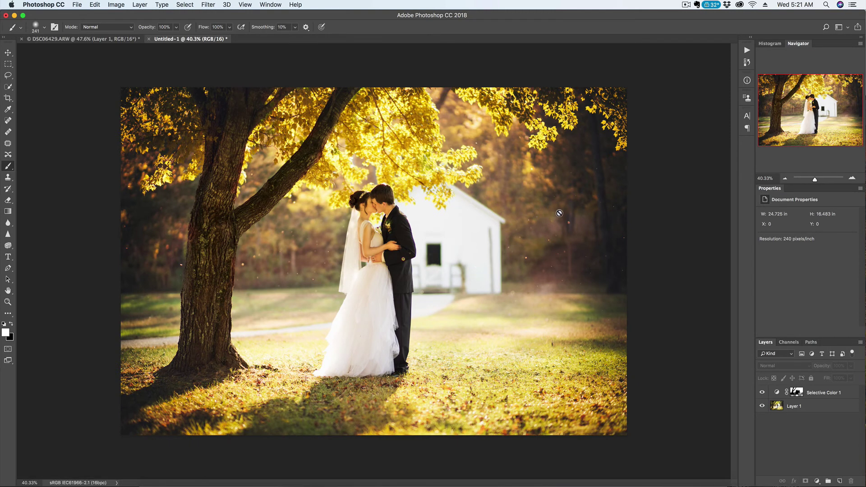
{"action": "scroll", "coordinate": [576, 206], "scroll_direction": "up", "scroll_amount": 1}
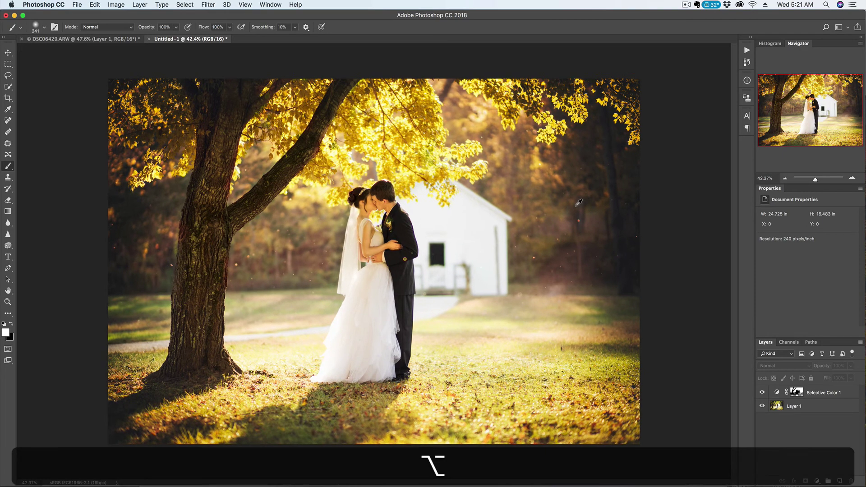